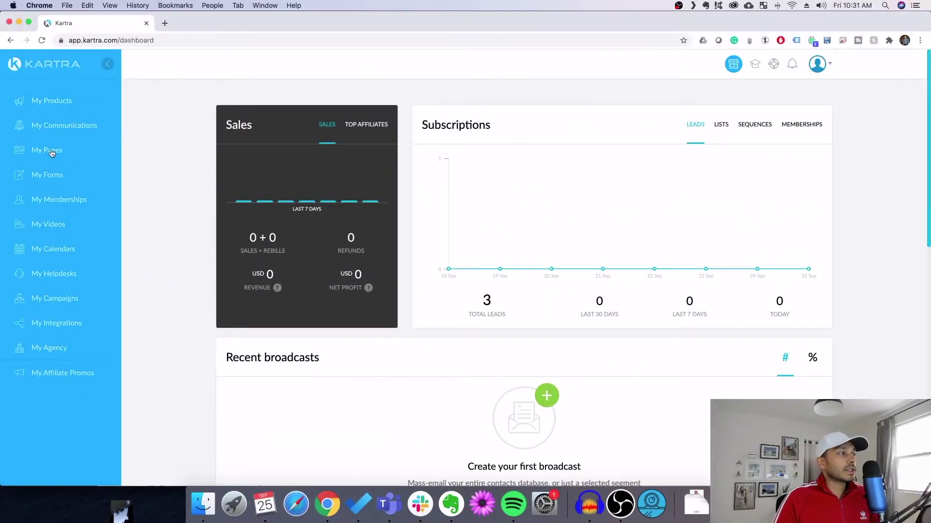
# Open the Pages list and dismiss the new-site dialog without creating a site
pyautogui.click(49, 153)
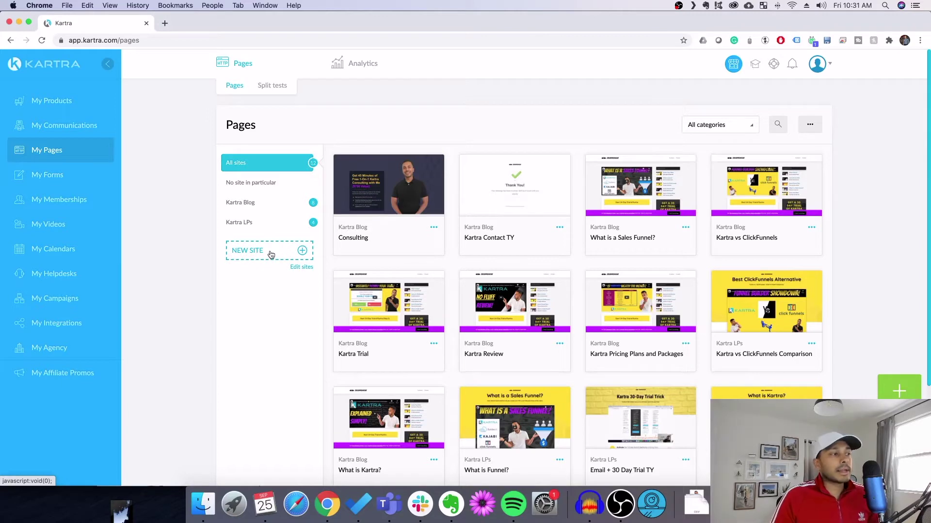
pyautogui.click(271, 255)
pyautogui.click(418, 175)
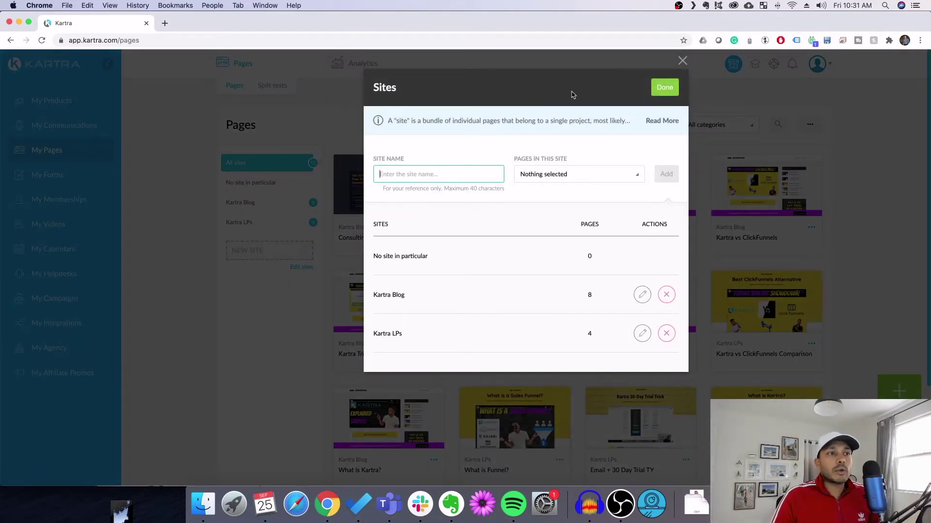
pyautogui.click(663, 88)
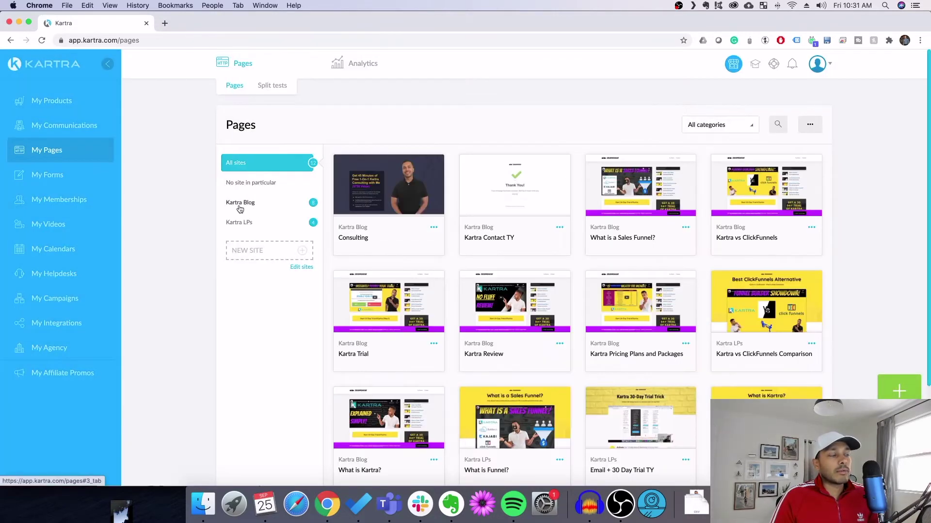
# Filter the pages to the Kartra Blog site and start a new page
pyautogui.click(239, 203)
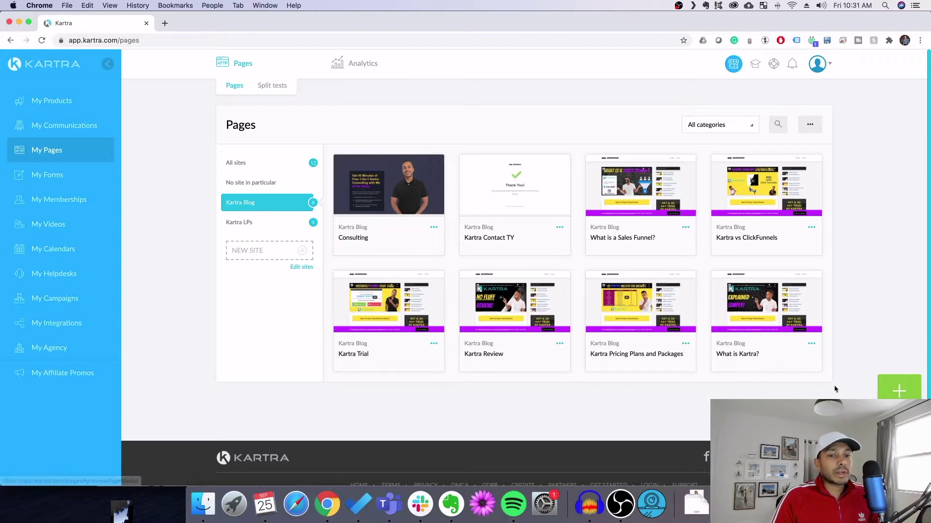
pyautogui.click(904, 394)
pyautogui.scroll(-3, 377, 301)
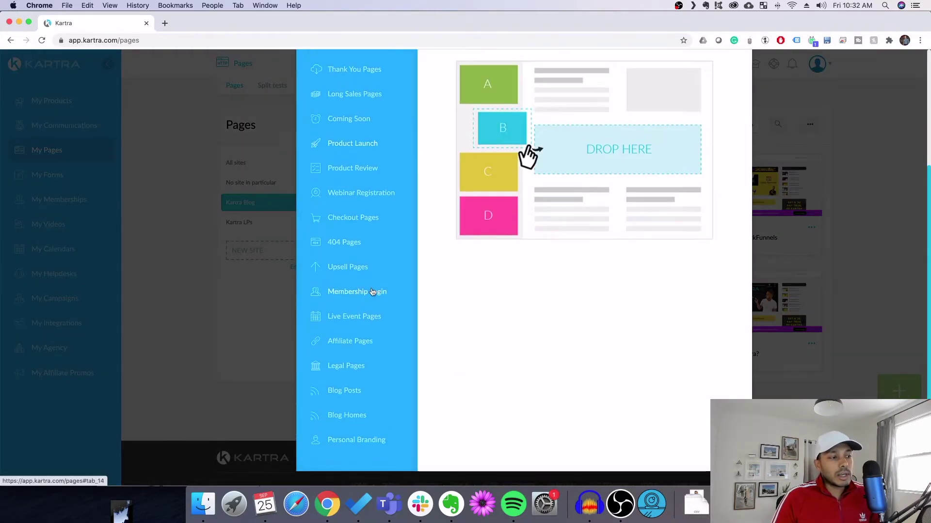
pyautogui.click(333, 393)
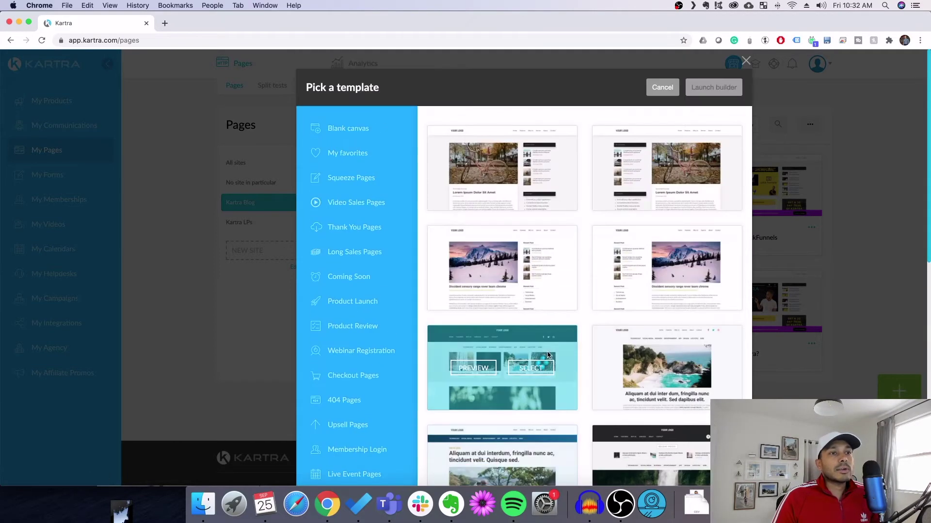
pyautogui.scroll(-6, 546, 356)
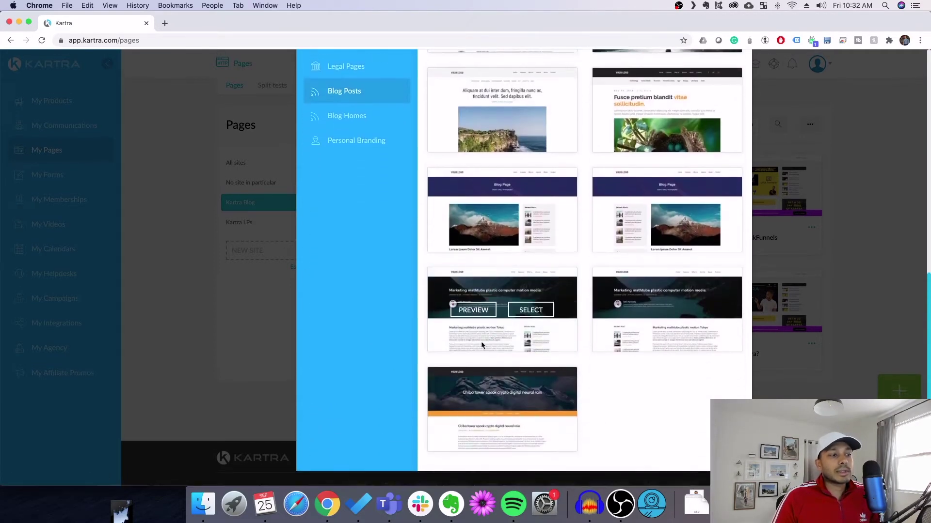
pyautogui.scroll(10, 533, 361)
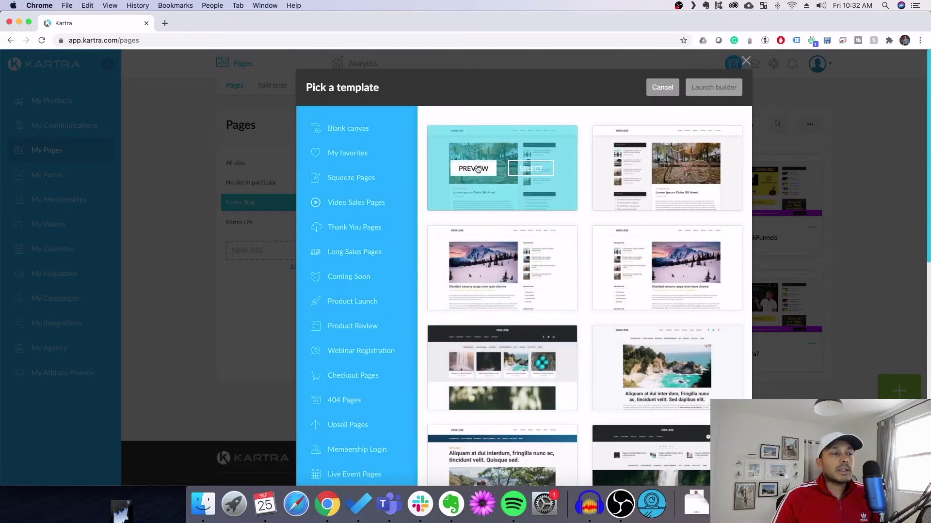
pyautogui.click(531, 169)
# Open the 'What is a Sales Funnel?' blog post in the page editor via its Edit option
pyautogui.click(662, 87)
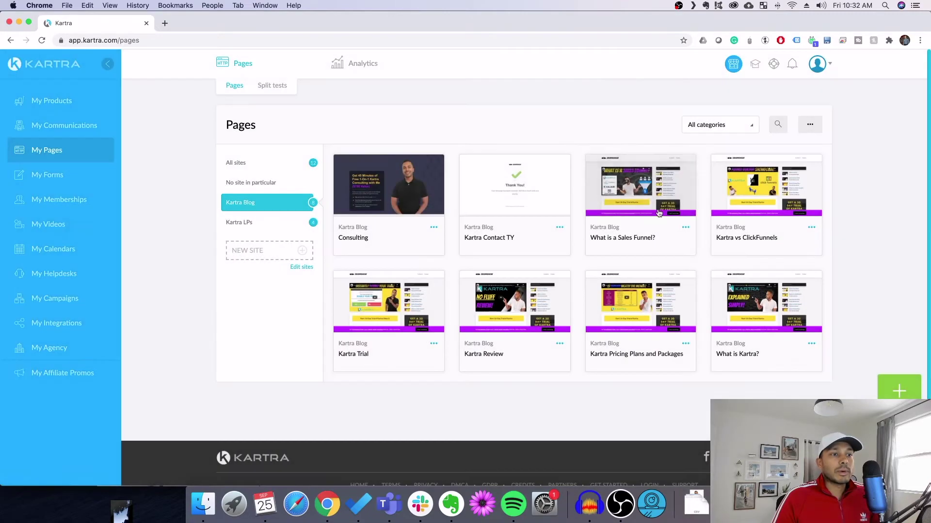
pyautogui.click(685, 228)
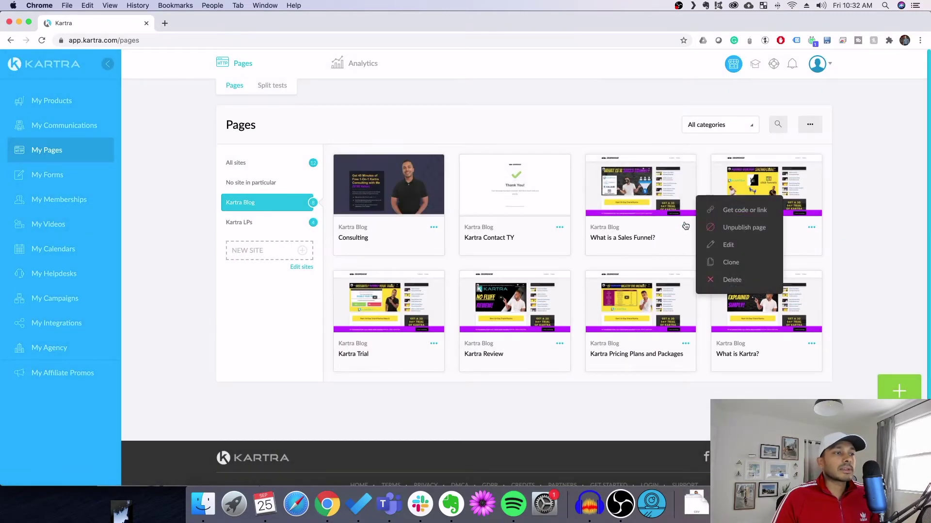
pyautogui.click(731, 246)
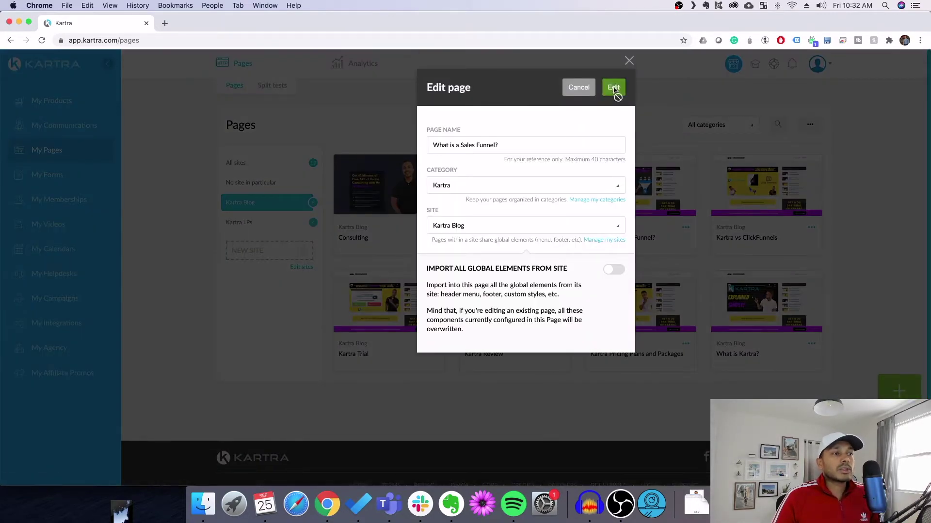
pyautogui.click(613, 87)
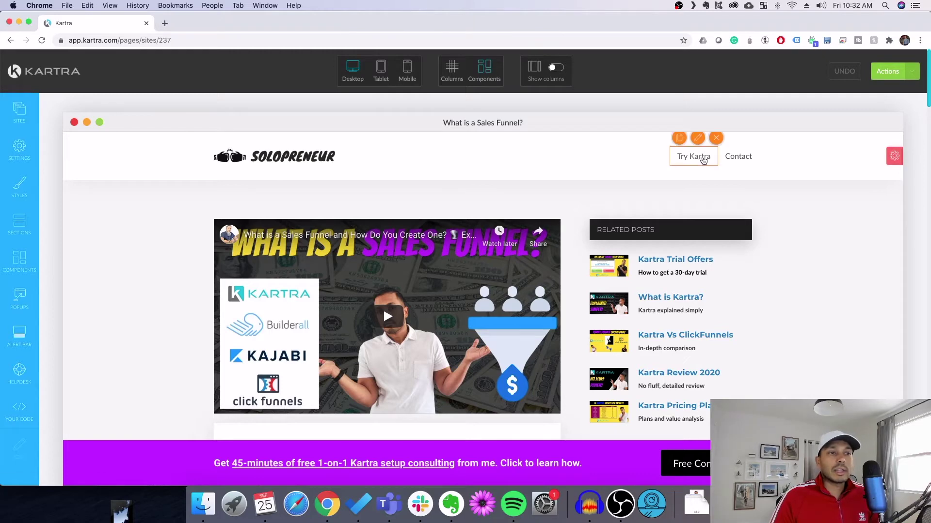
pyautogui.scroll(-5, 383, 237)
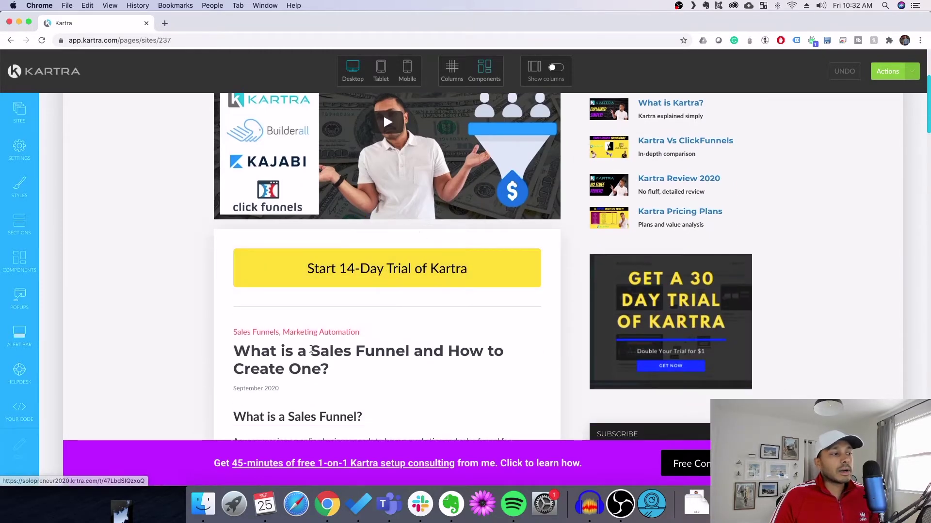
pyautogui.scroll(-3, 290, 349)
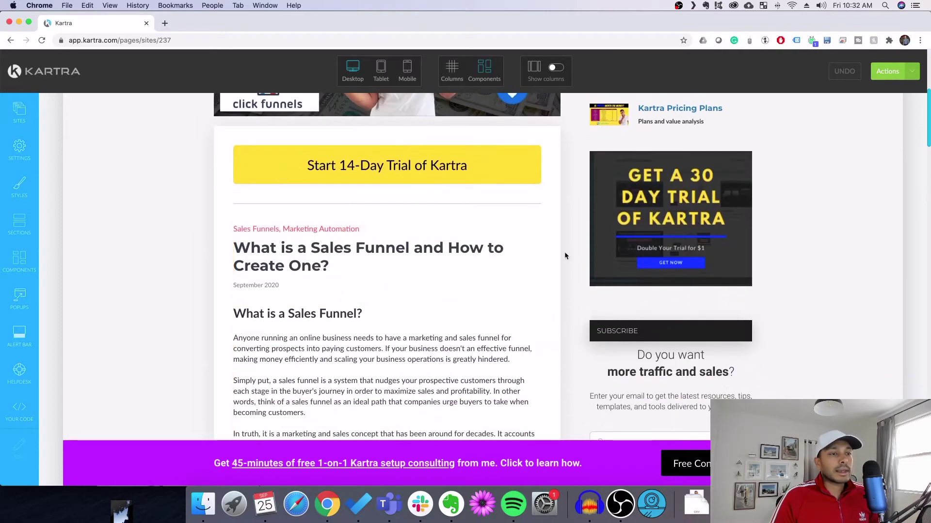
pyautogui.scroll(-8, 689, 370)
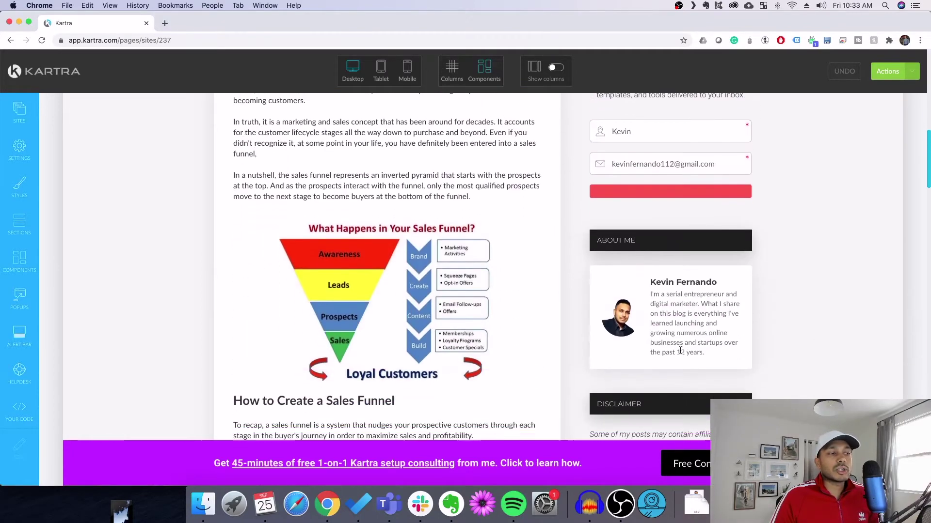
pyautogui.scroll(-10, 528, 296)
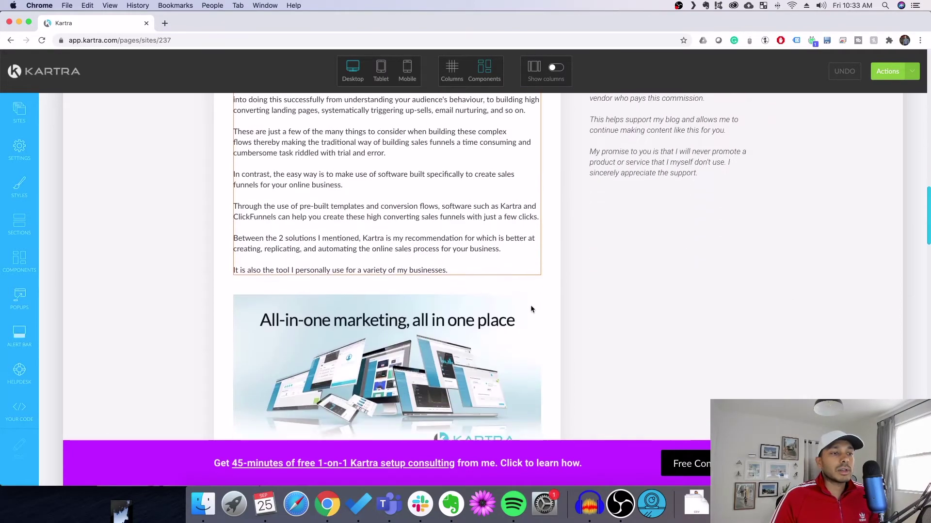
pyautogui.scroll(-15, 531, 309)
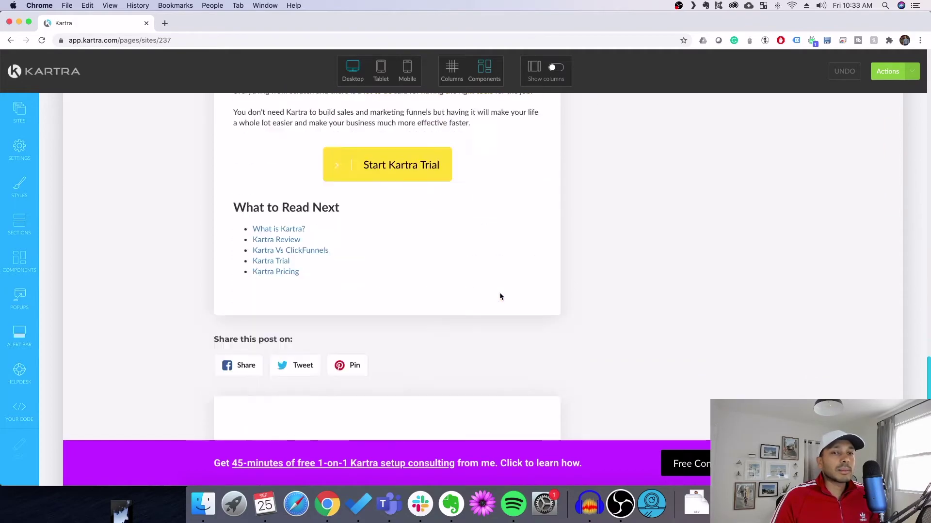
pyautogui.scroll(-5, 500, 296)
pyautogui.scroll(20, 499, 296)
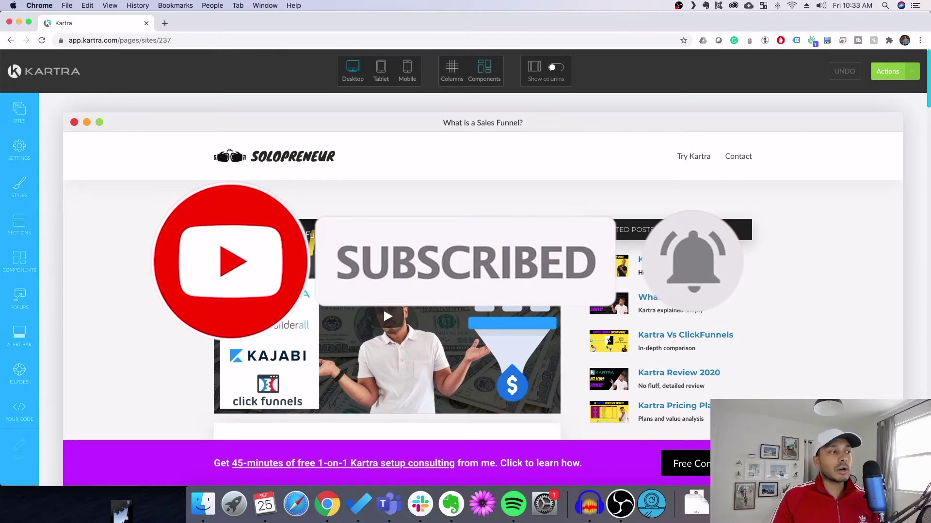
# Review the sales funnel post from top to bottom, then open its Page Settings panel
pyautogui.scroll(-10, 317, 268)
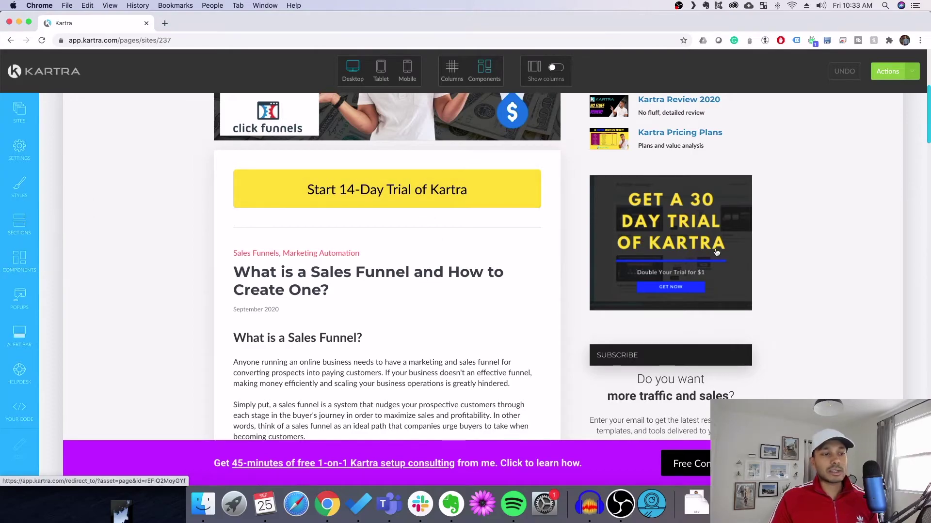
pyautogui.scroll(-5, 757, 286)
pyautogui.scroll(-15, 757, 286)
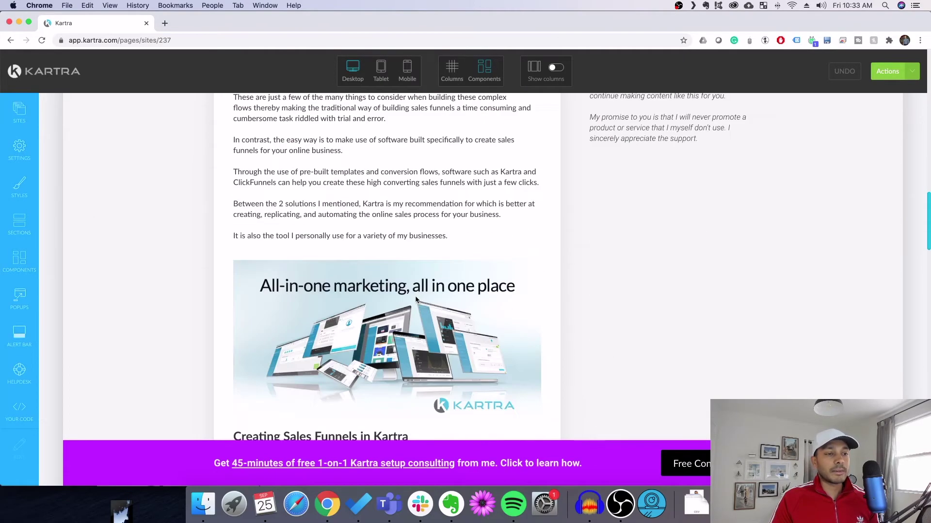
pyautogui.scroll(-8, 632, 296)
pyautogui.scroll(-20, 631, 295)
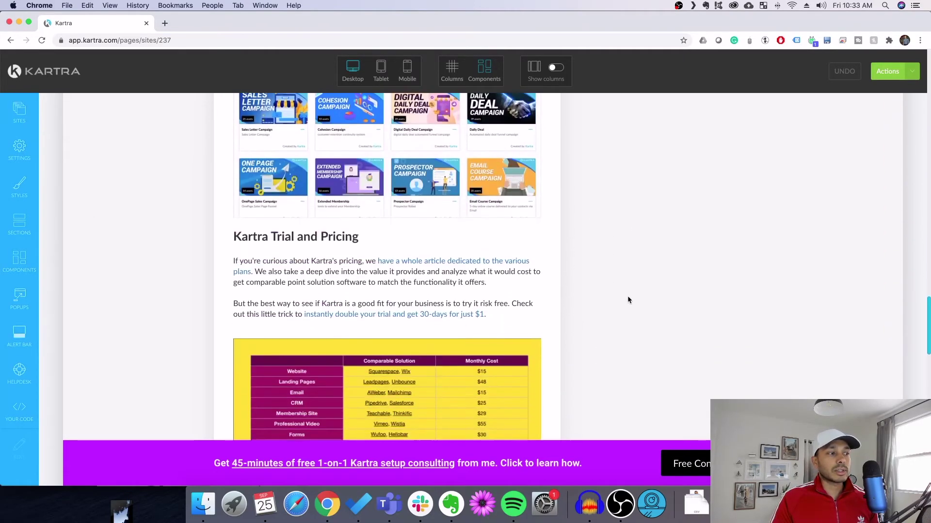
pyautogui.scroll(-5, 534, 298)
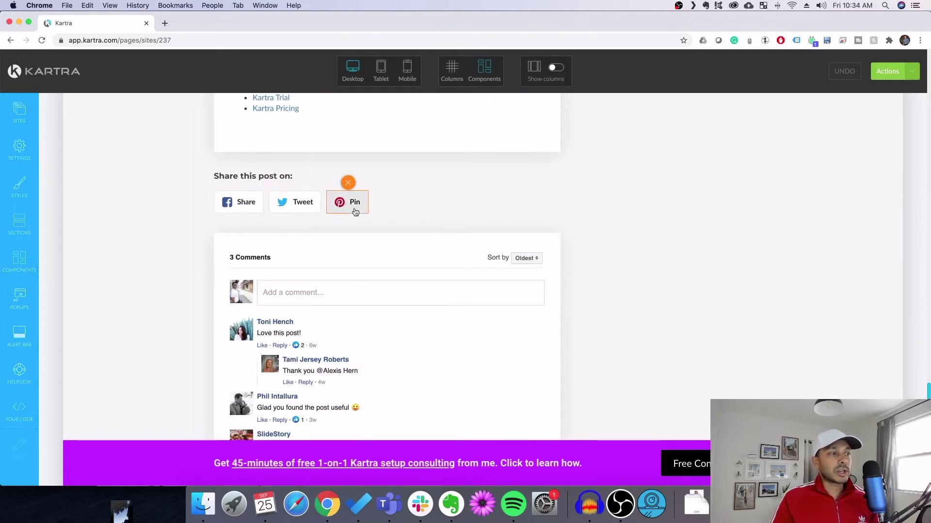
pyautogui.scroll(-3, 356, 212)
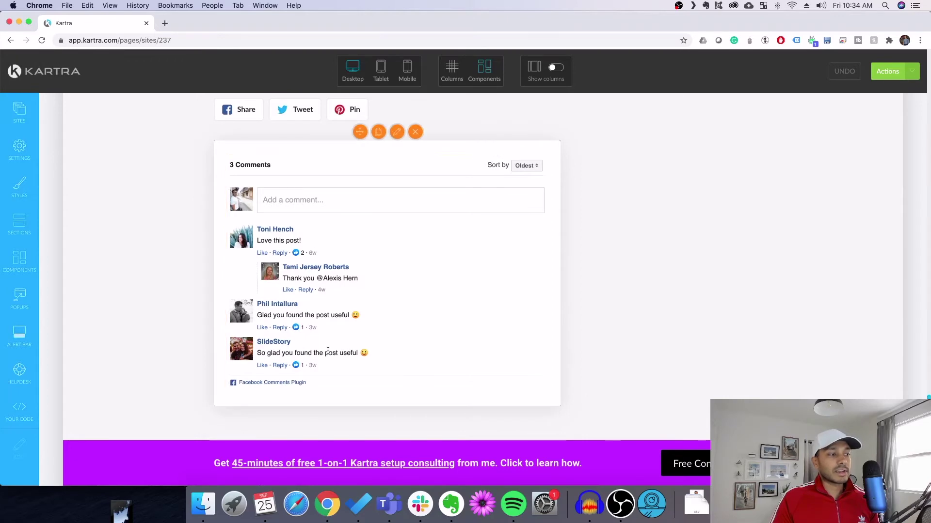
pyautogui.scroll(-8, 417, 339)
pyautogui.scroll(5, 415, 339)
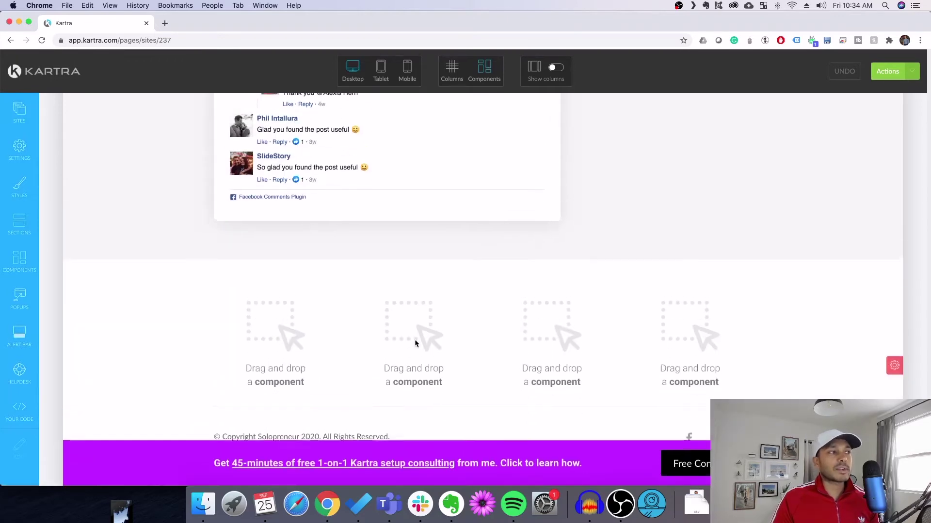
pyautogui.scroll(10, 412, 332)
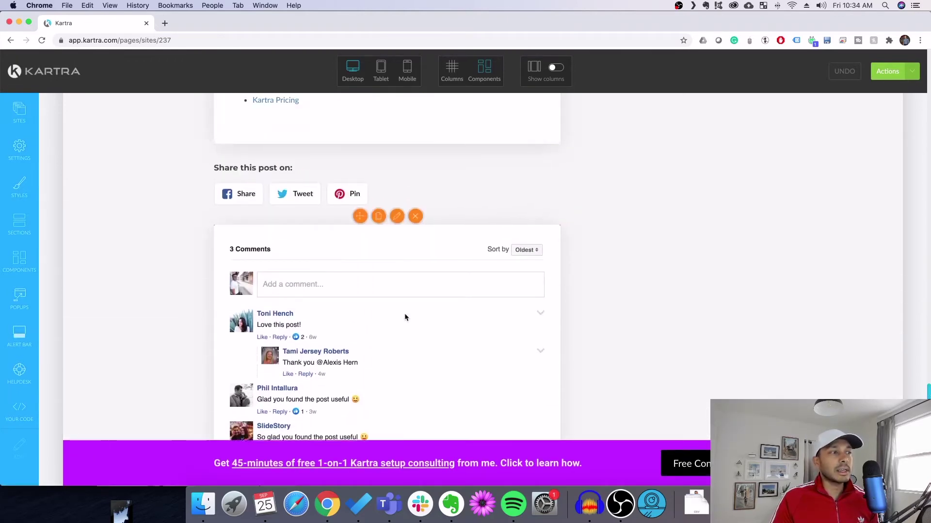
pyautogui.scroll(20, 431, 340)
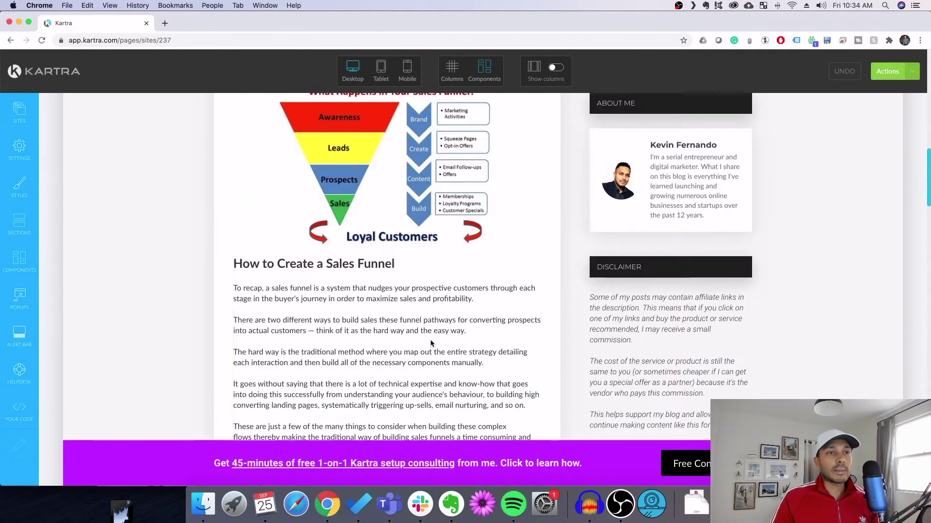
pyautogui.scroll(15, 431, 344)
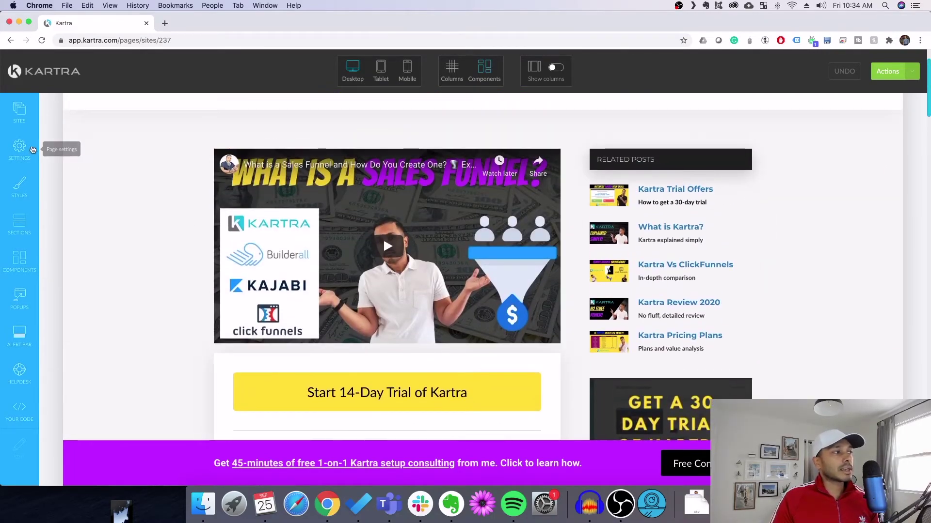
pyautogui.click(29, 148)
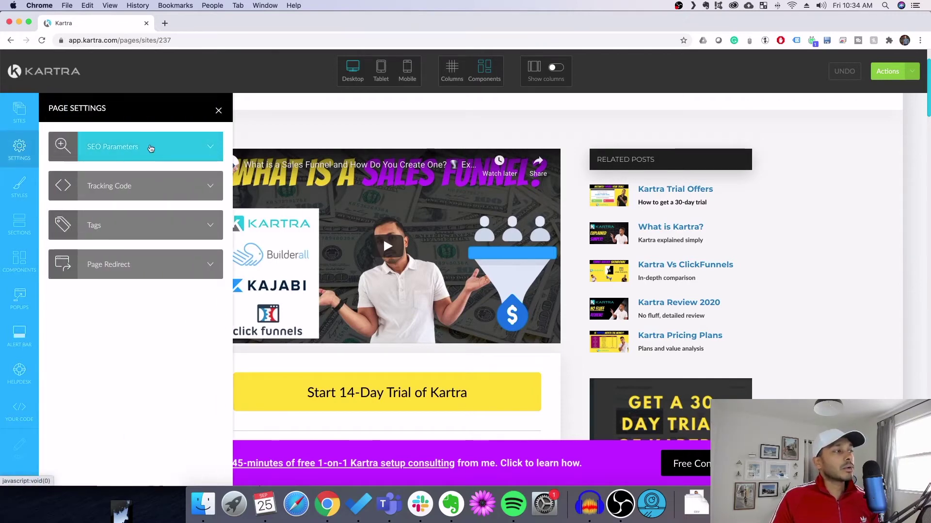
# Apply the post's SEO title, meta description and keywords 'sales funnel, kartra'
pyautogui.click(151, 148)
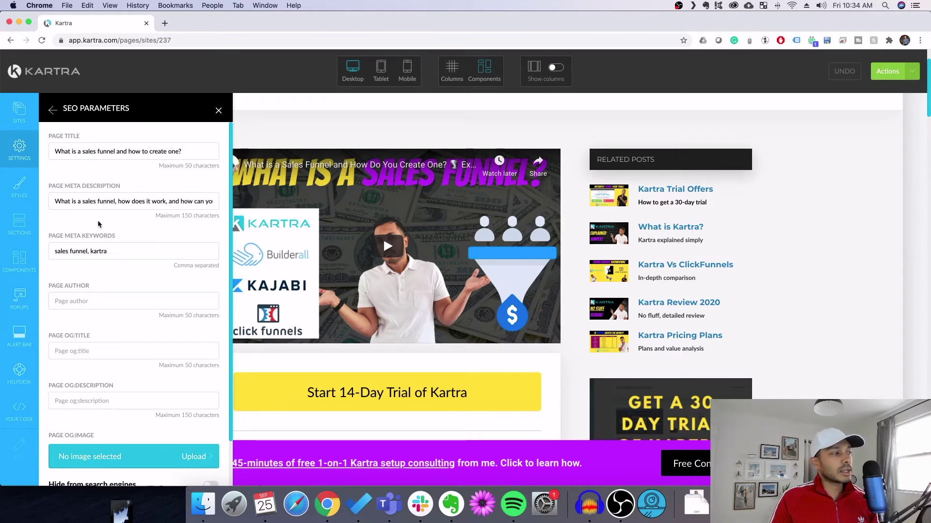
pyautogui.scroll(-2, 197, 312)
pyautogui.click(134, 463)
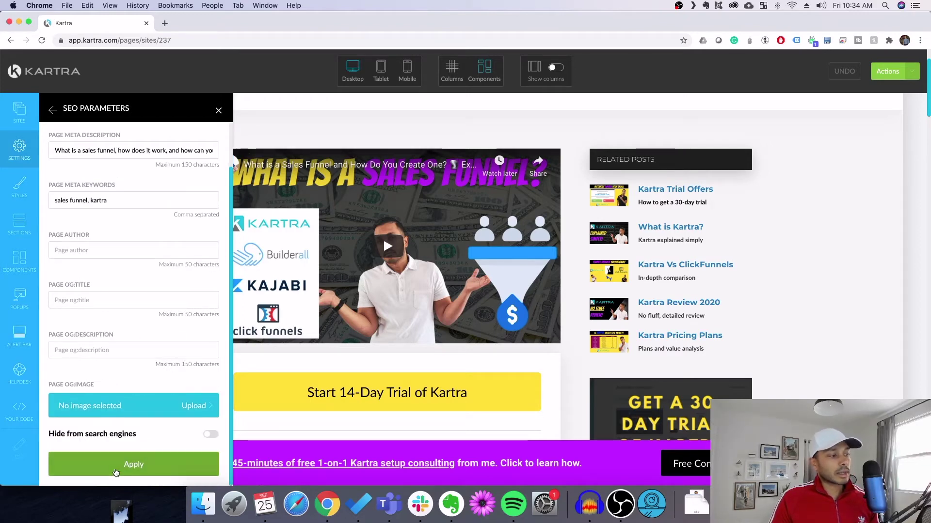
pyautogui.click(219, 111)
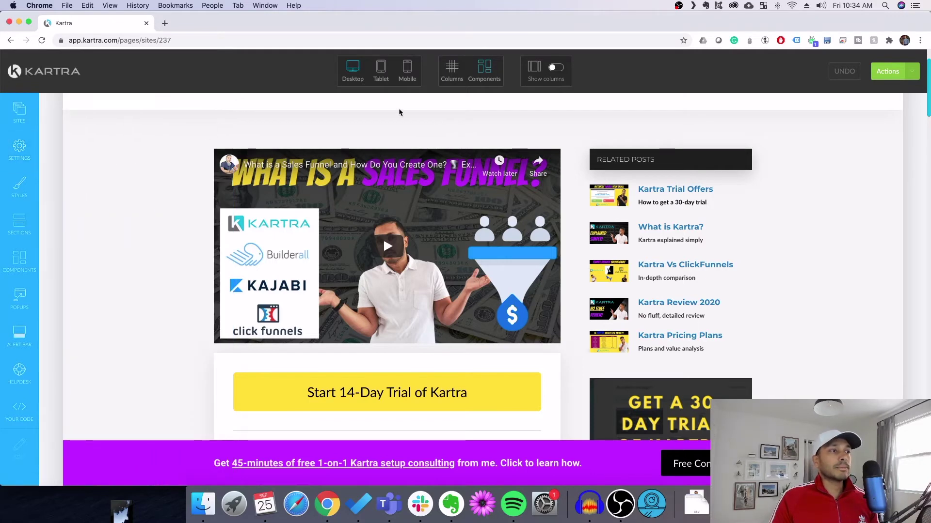
pyautogui.scroll(-3, 274, 251)
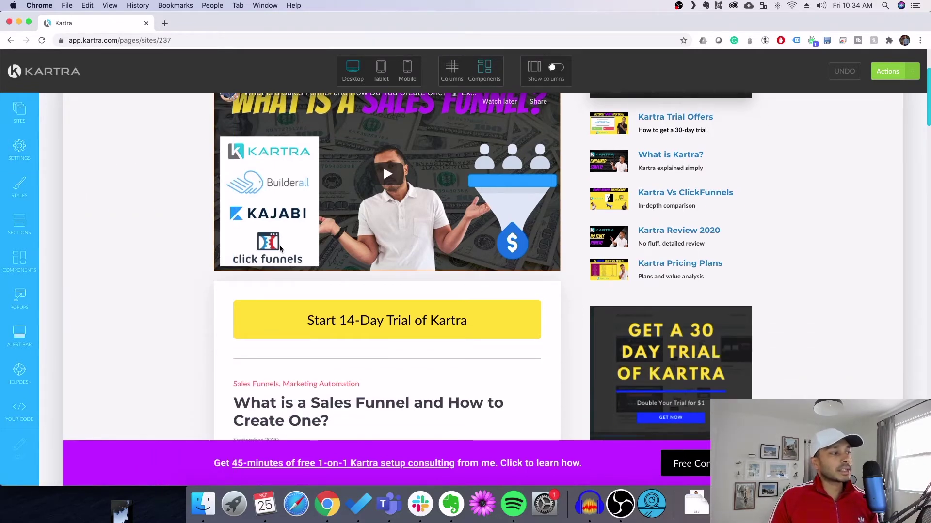
# Publish the sales funnel post live, copy its direct page link, and return to Pages
pyautogui.click(912, 76)
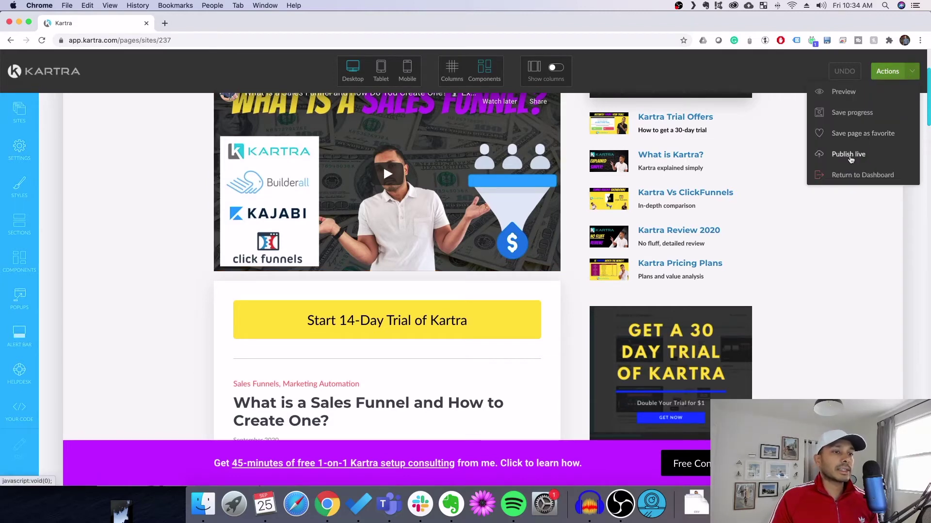
pyautogui.click(849, 156)
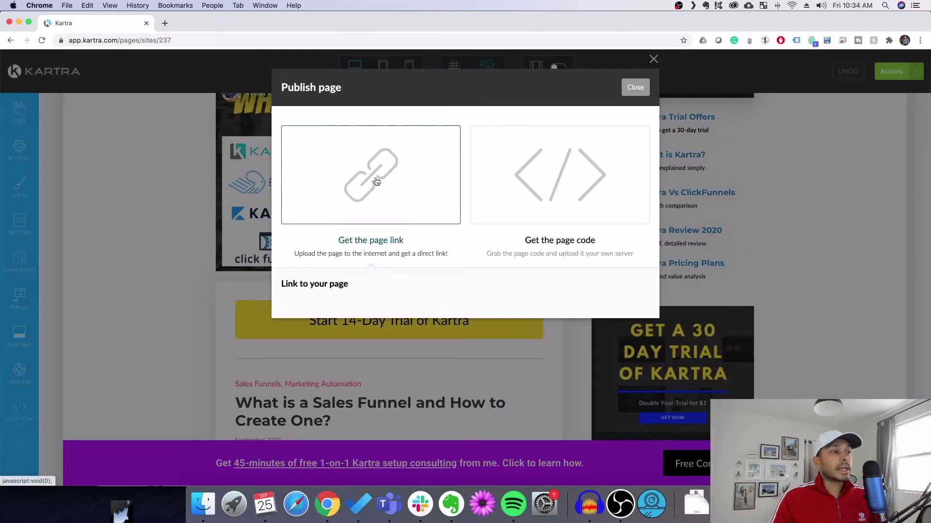
pyautogui.click(377, 178)
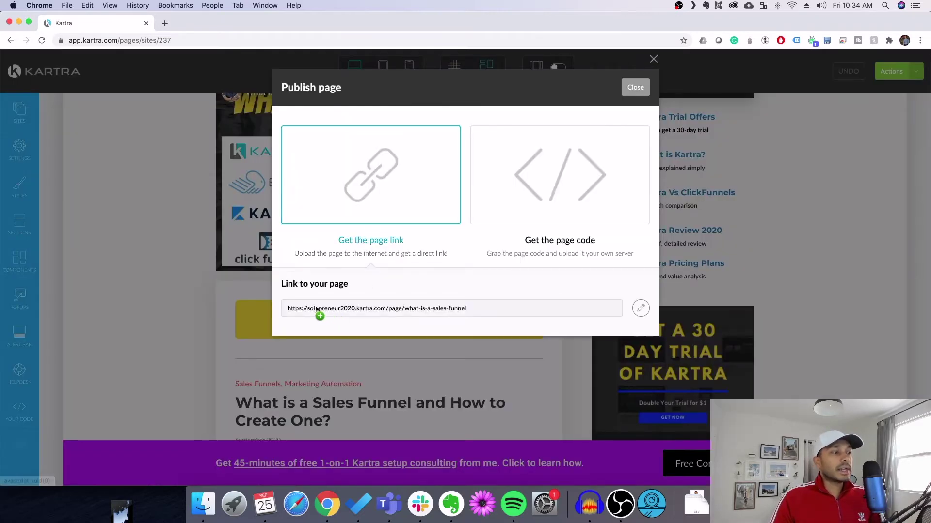
pyautogui.moveTo(295, 311); pyautogui.dragTo(473, 311)
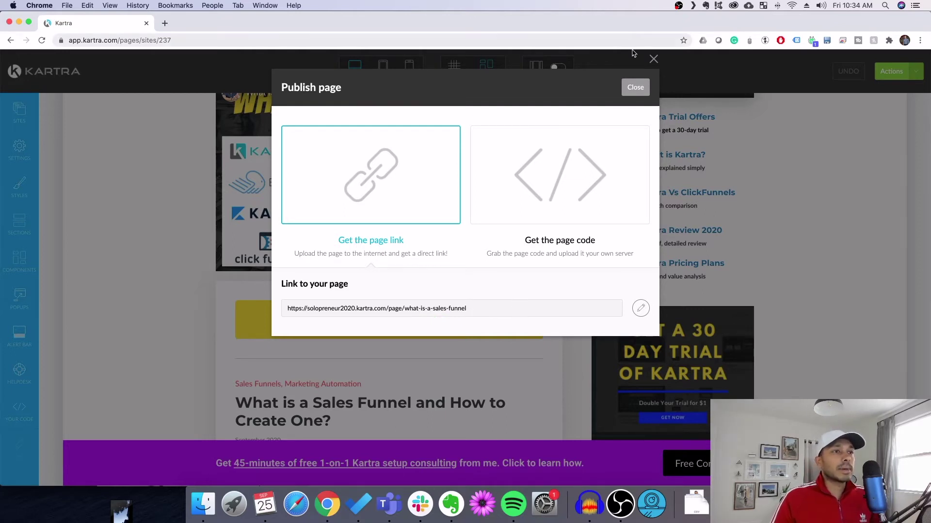
pyautogui.click(635, 87)
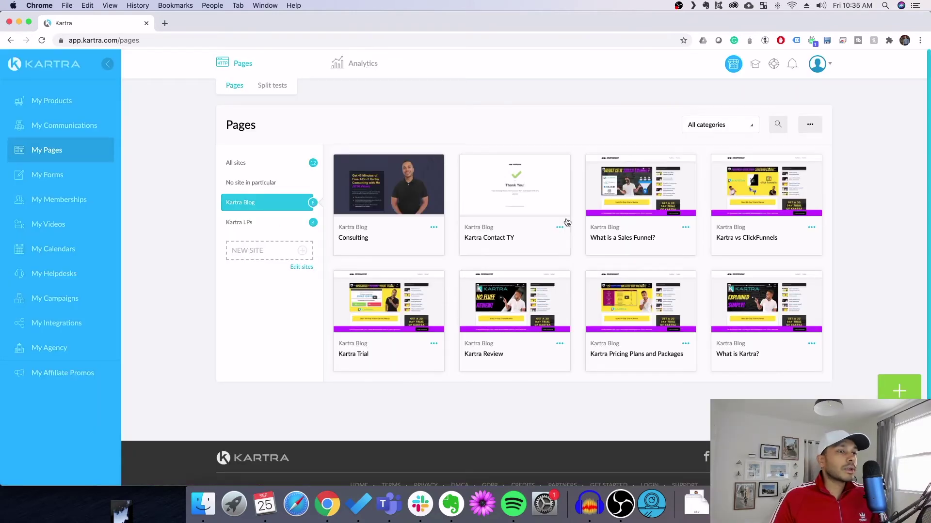
# Start a new page from the Kartra Blog pages list to bring up the template chooser
pyautogui.moveTo(606, 201)
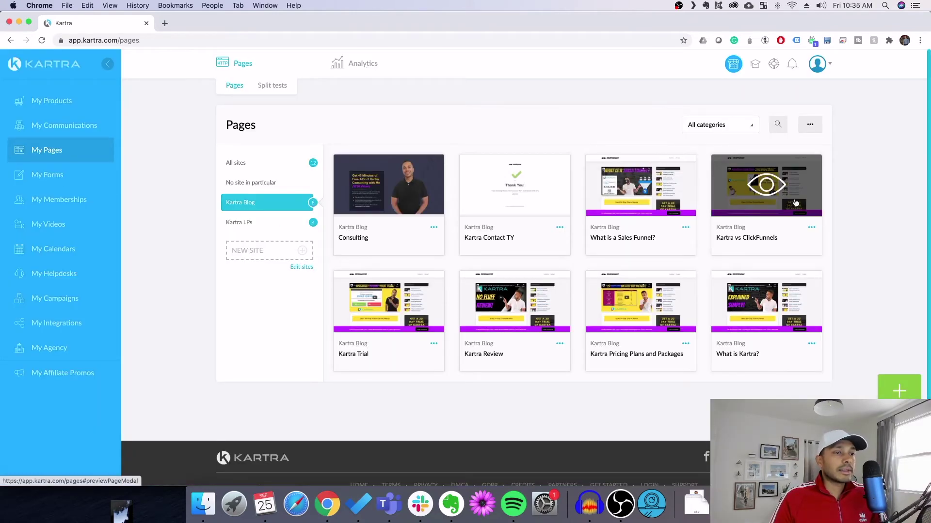
pyautogui.moveTo(384, 313)
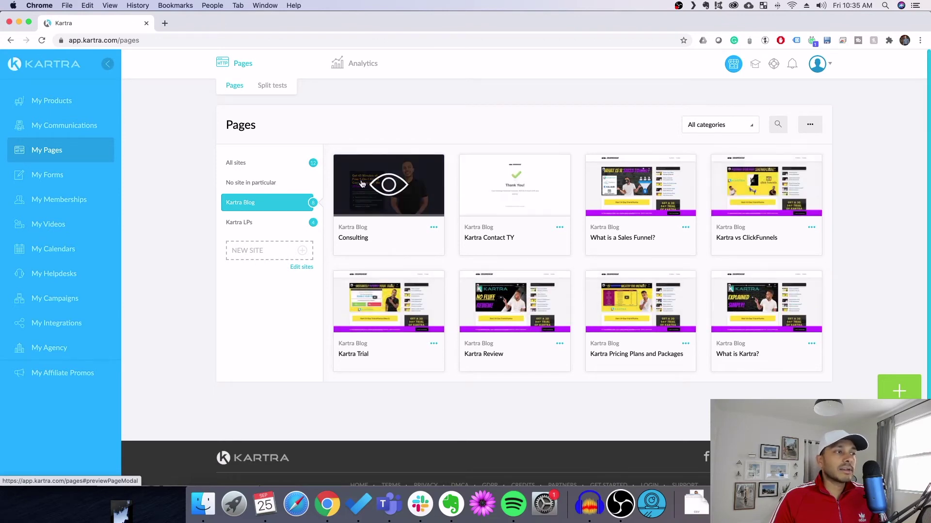
pyautogui.click(899, 390)
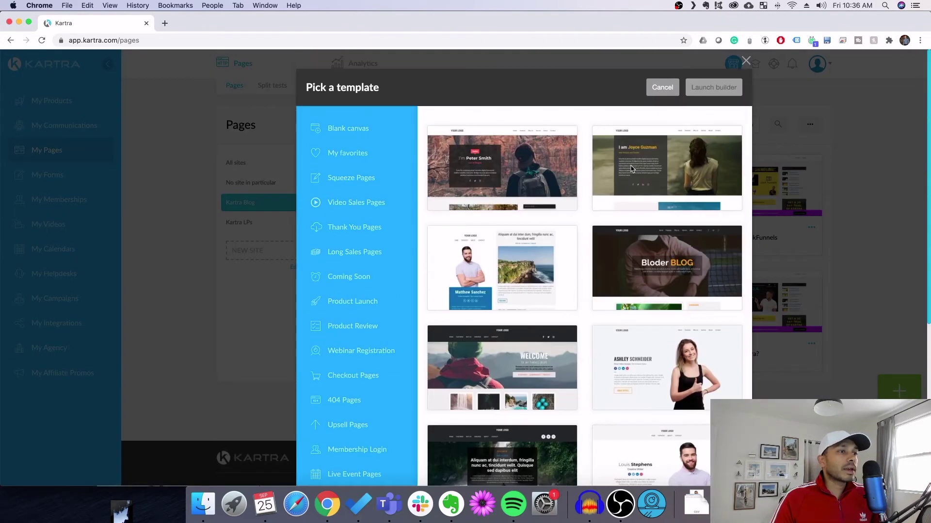
# Show the Blog Homes templates and preview the first blog home template
pyautogui.moveTo(632, 169)
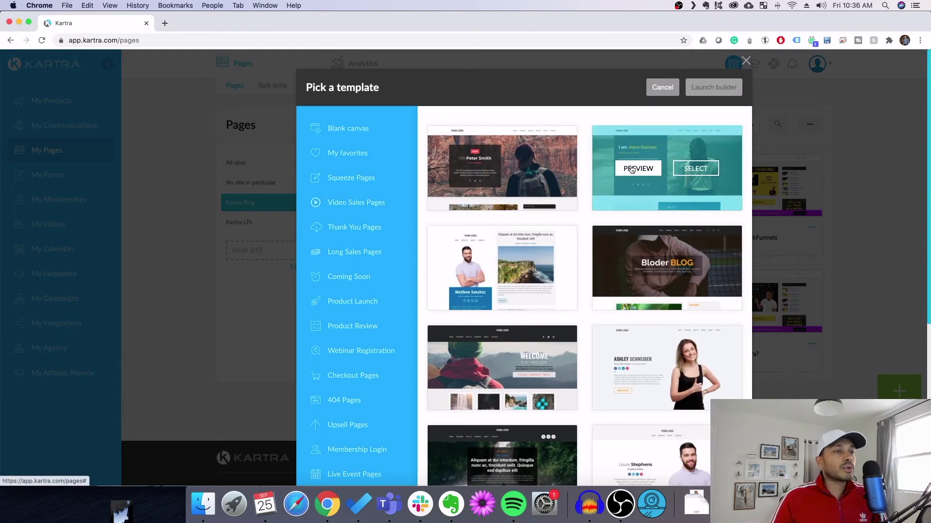
pyautogui.scroll(-5, 363, 276)
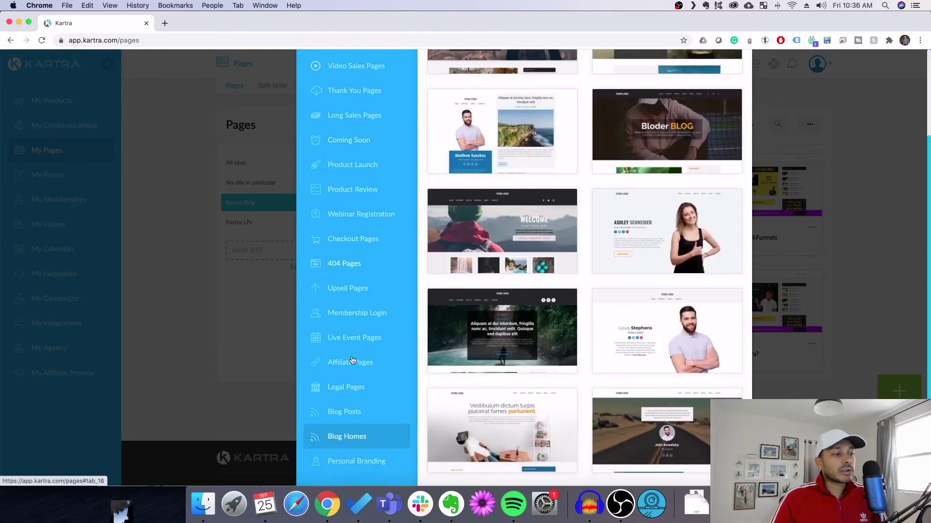
pyautogui.click(342, 438)
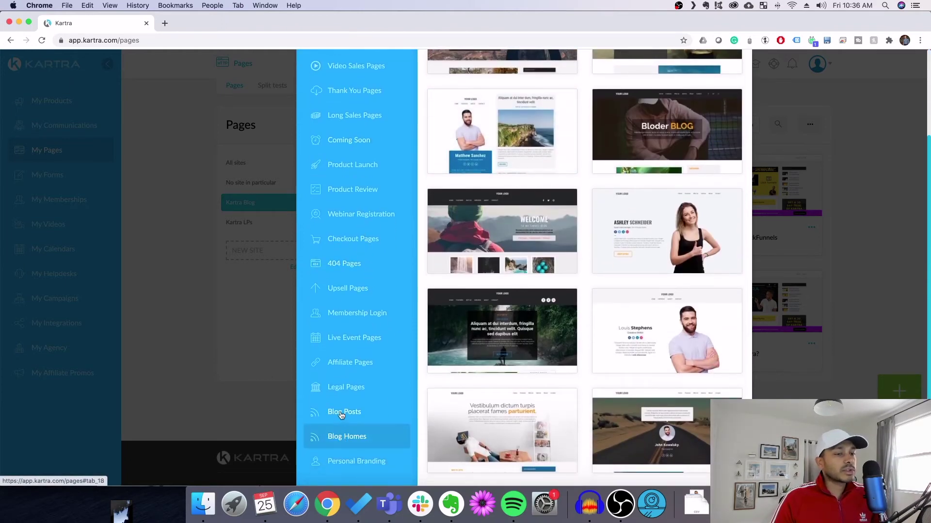
pyautogui.click(342, 440)
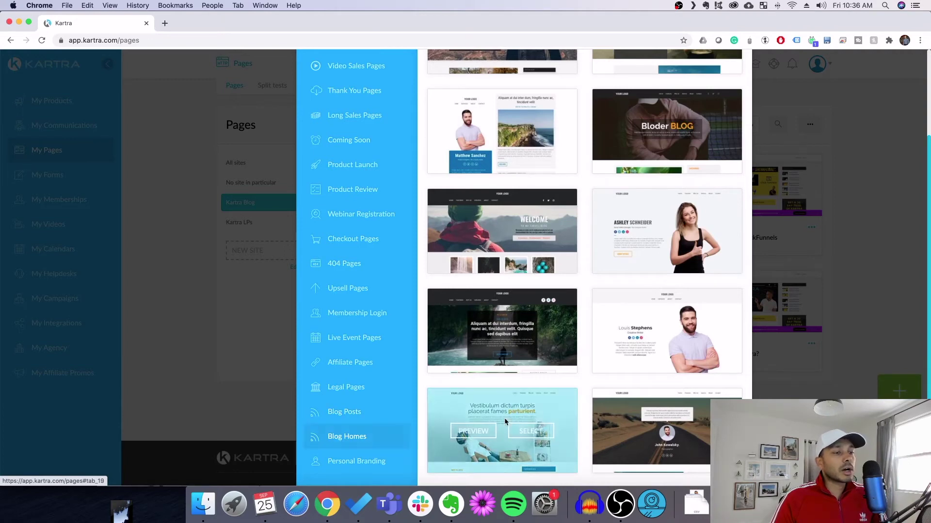
pyautogui.scroll(5, 501, 424)
pyautogui.click(470, 170)
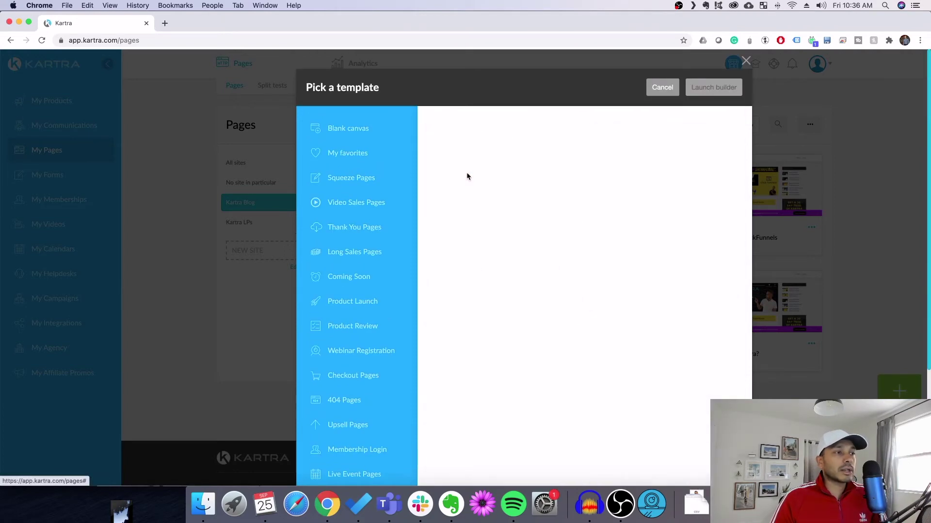
pyautogui.scroll(-2, 602, 252)
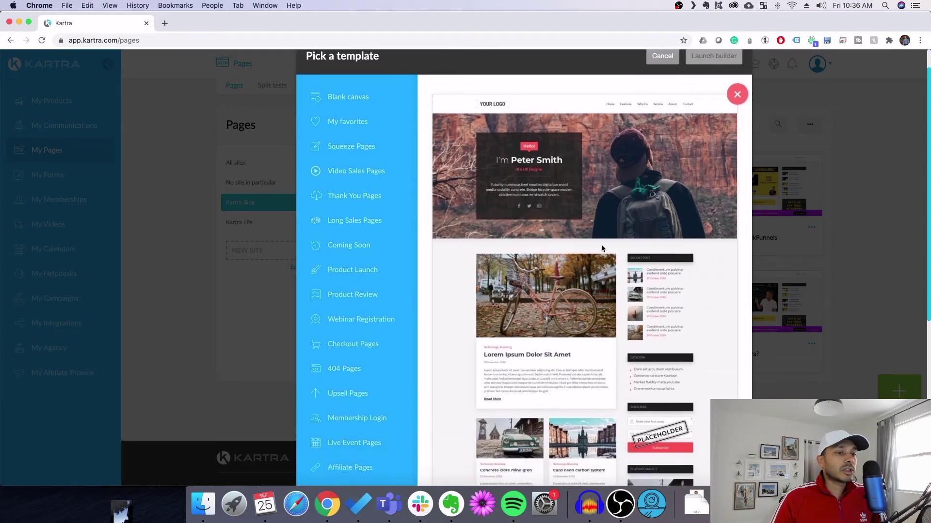
pyautogui.scroll(1, 601, 248)
pyautogui.click(601, 249)
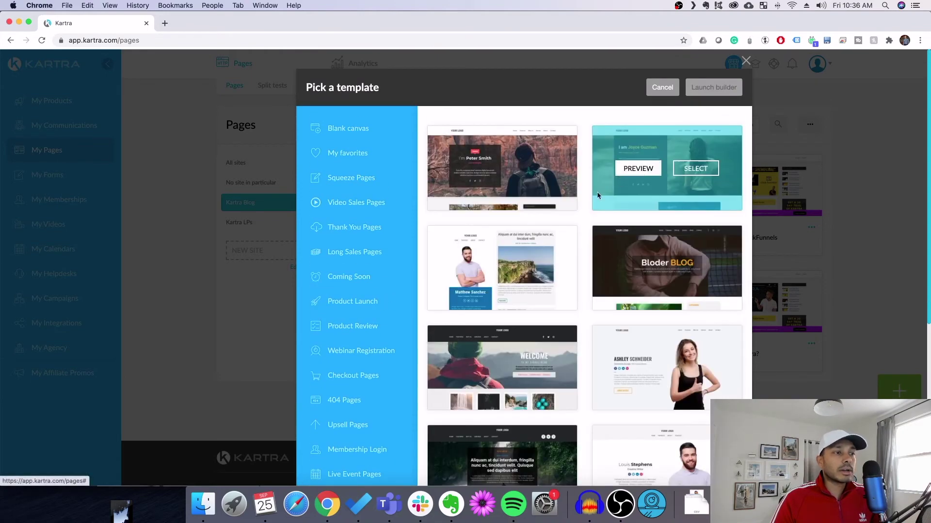
# Preview the full waterfall blog template layout, then cancel the template picker
pyautogui.scroll(-5, 606, 262)
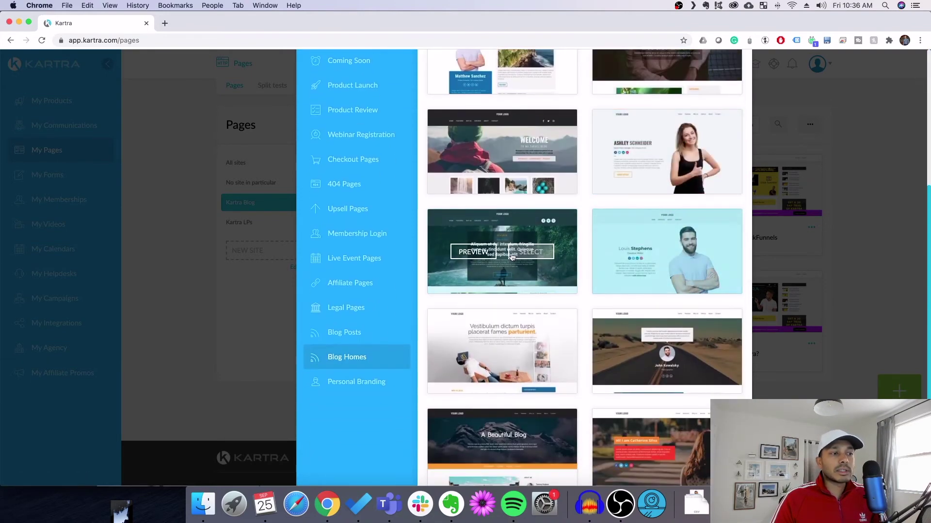
pyautogui.click(480, 260)
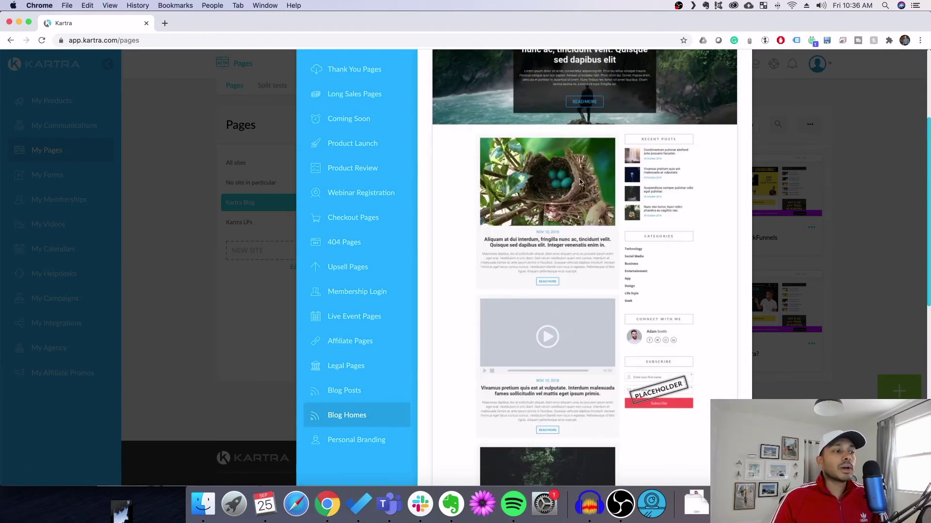
pyautogui.scroll(-3, 565, 273)
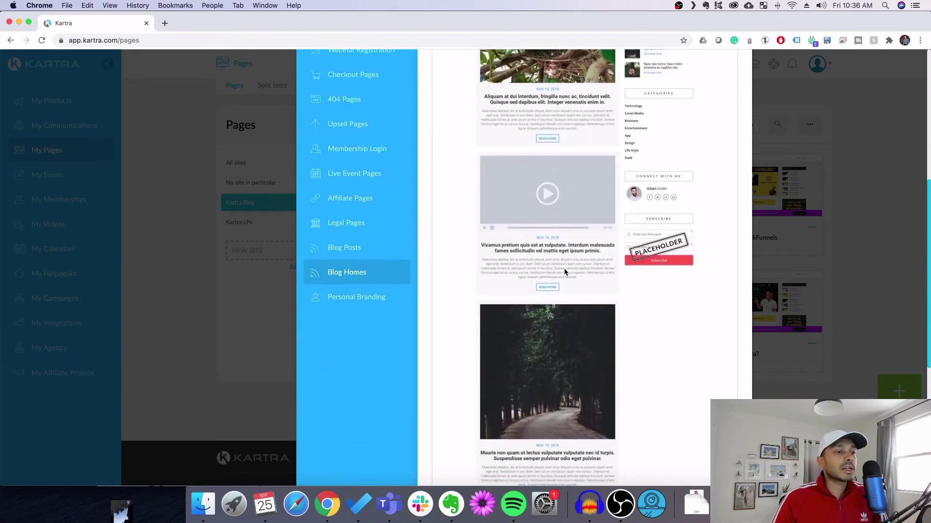
pyautogui.scroll(-2, 560, 342)
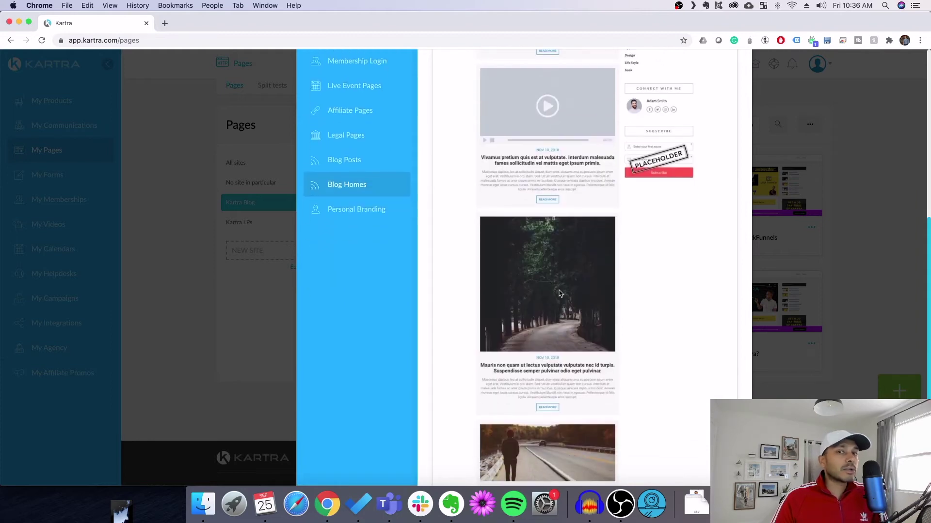
pyautogui.scroll(-4, 554, 293)
pyautogui.scroll(15, 558, 292)
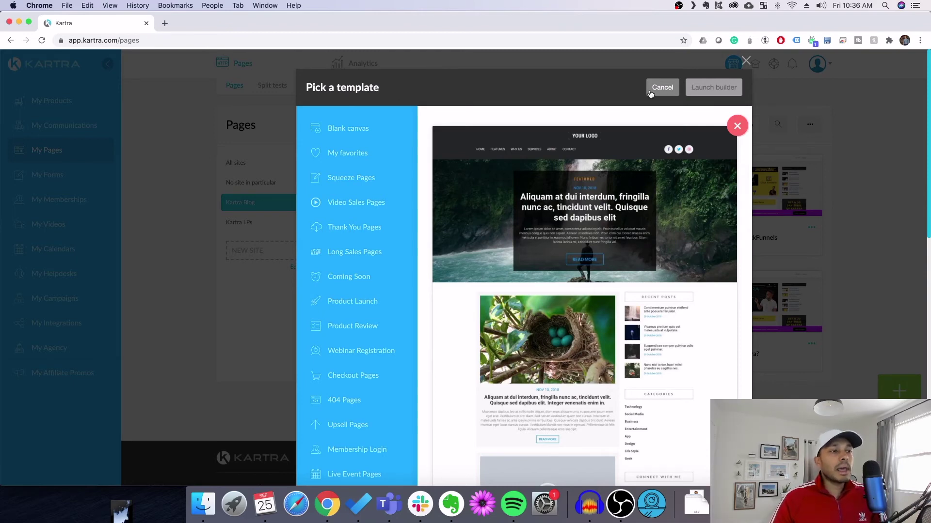
pyautogui.scroll(-10, 389, 338)
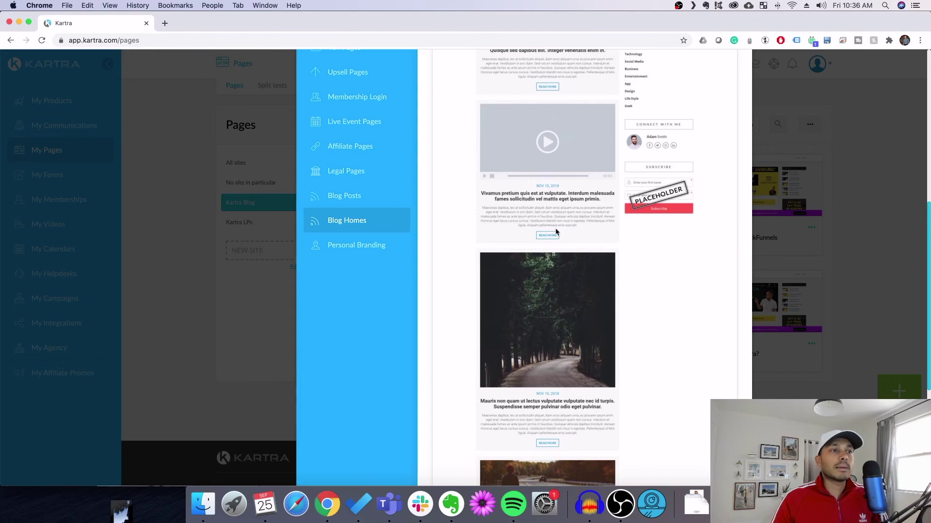
pyautogui.scroll(10, 556, 232)
pyautogui.click(651, 88)
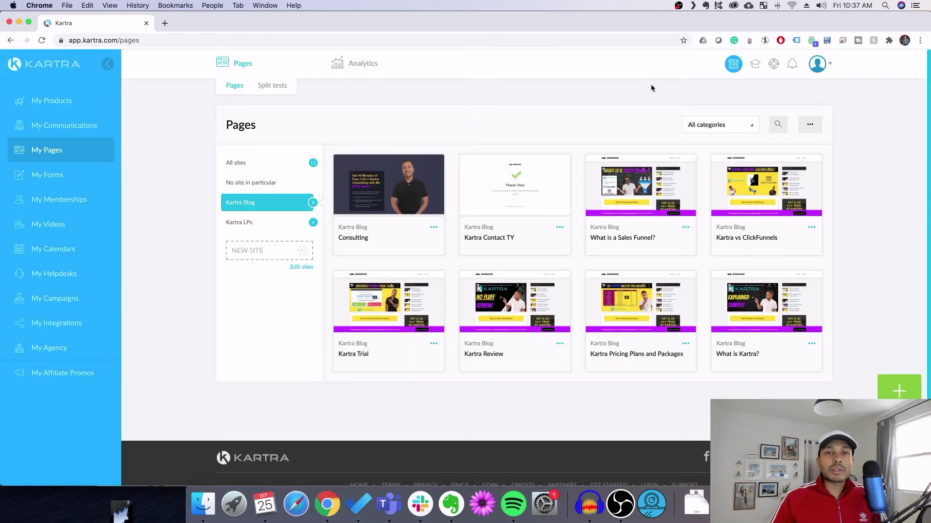